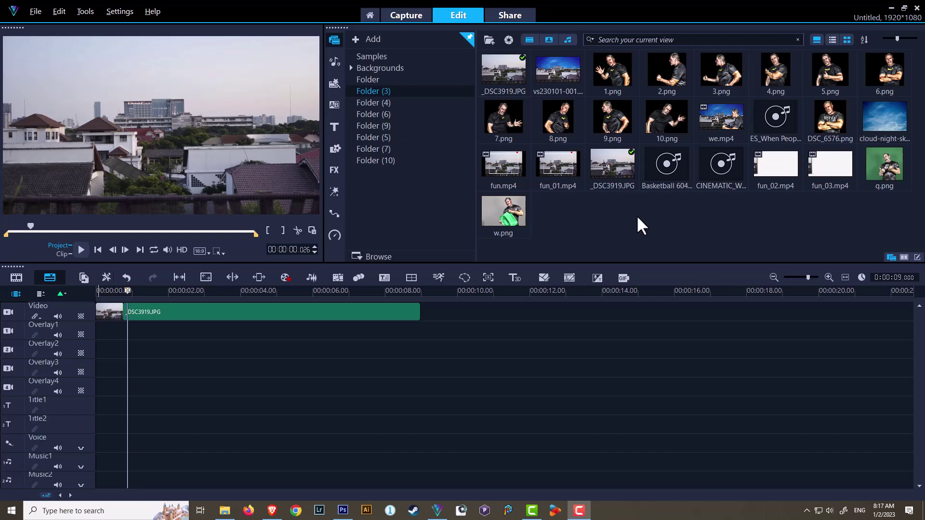
# Step: Place the cloud night-sky image on Overlay1 from 0 s, stretched to 00:00:08.029 to match the rooftop photo
pyautogui.moveTo(872, 119); pyautogui.dragTo(253, 338)
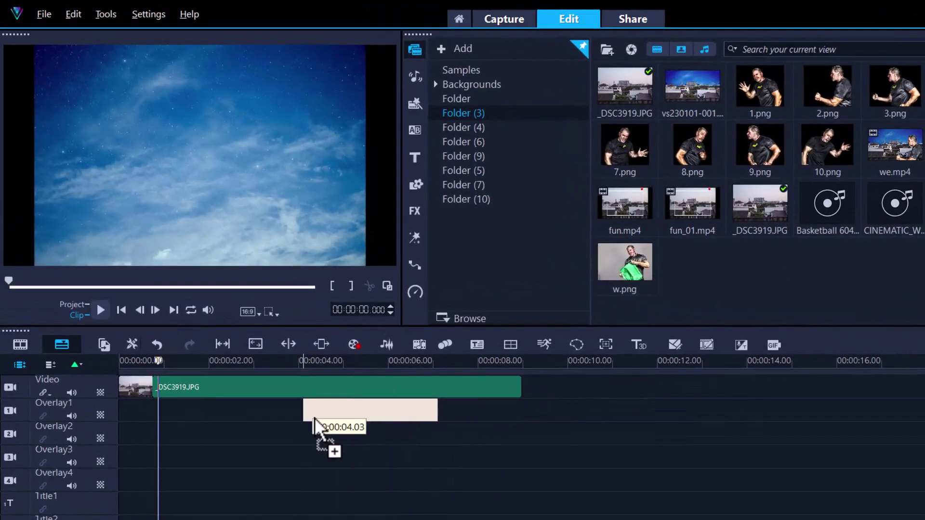
pyautogui.moveTo(314, 424); pyautogui.dragTo(183, 424)
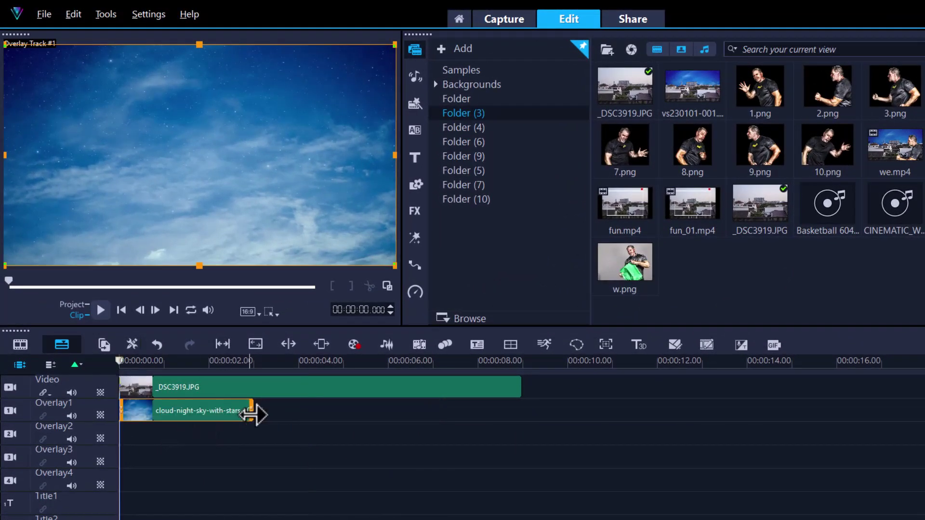
pyautogui.moveTo(252, 410); pyautogui.dragTo(521, 417)
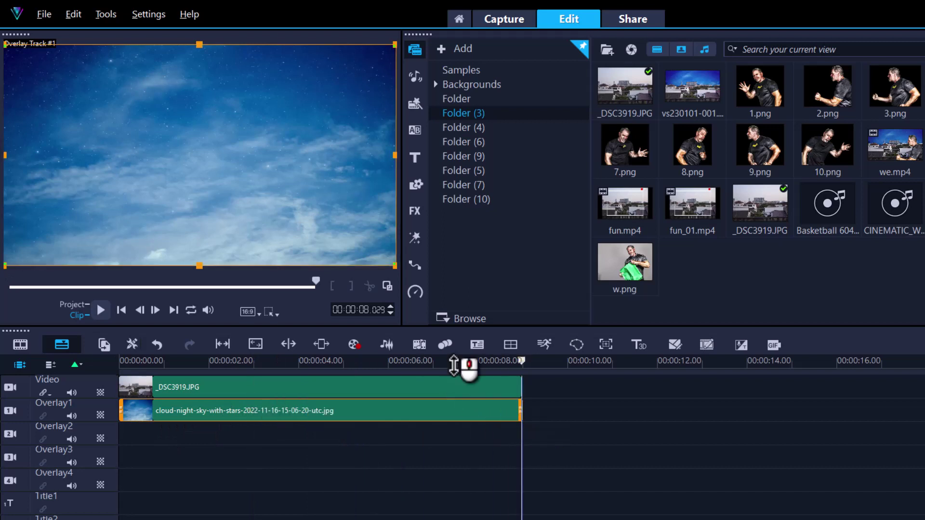
pyautogui.moveTo(466, 362); pyautogui.dragTo(289, 362)
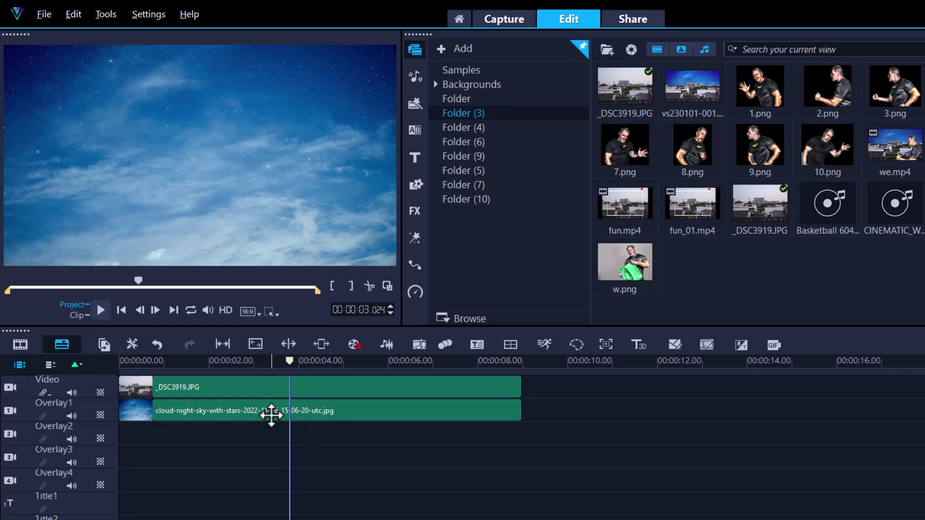
# Step: Blend the night-sky overlay with Gray key mode and Gamma set to -3
pyautogui.doubleClick(271, 415)
pyautogui.click(739, 45)
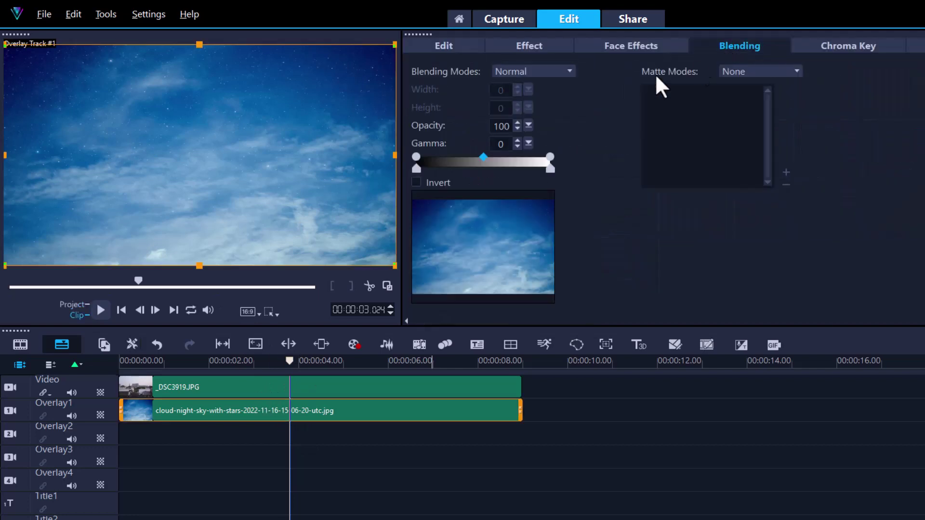
pyautogui.click(552, 72)
pyautogui.click(533, 97)
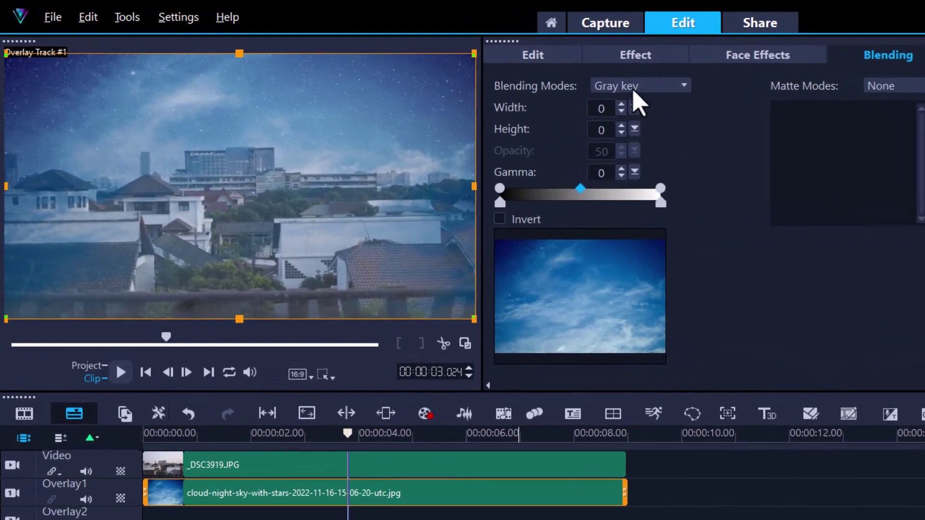
pyautogui.click(580, 81)
pyautogui.click(578, 106)
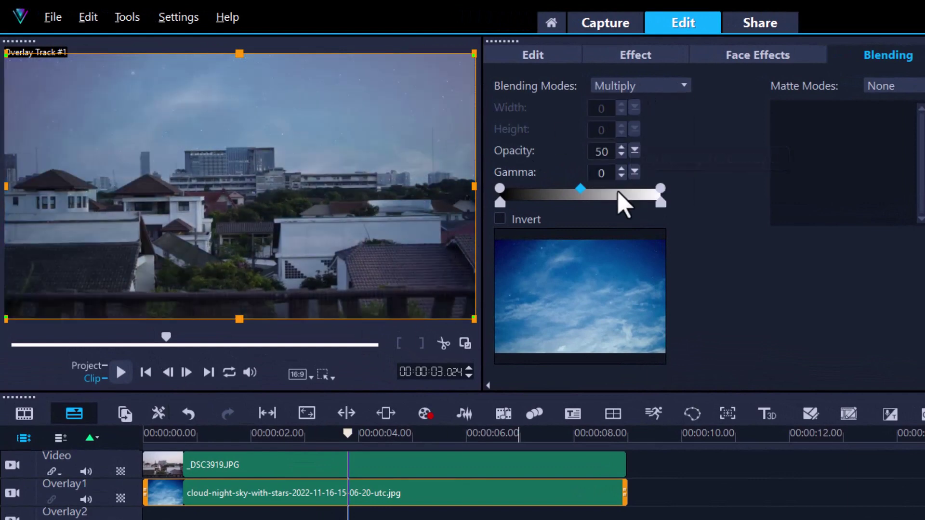
pyautogui.moveTo(583, 190)
pyautogui.mouseDown()
pyautogui.moveTo(565, 195)
pyautogui.moveTo(600, 190)
pyautogui.mouseUp()
pyautogui.click(669, 87)
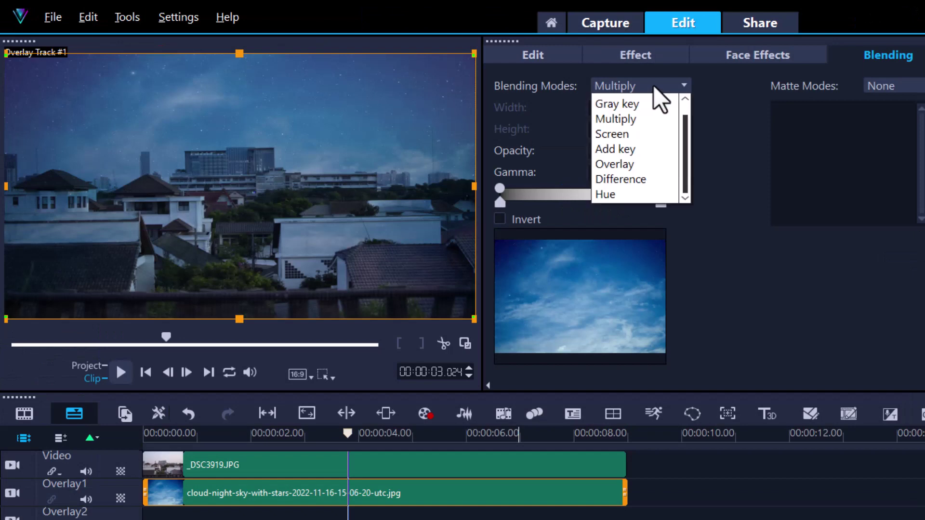
pyautogui.click(632, 105)
pyautogui.moveTo(580, 190)
pyautogui.mouseDown()
pyautogui.moveTo(566, 192)
pyautogui.moveTo(593, 191)
pyautogui.mouseUp()
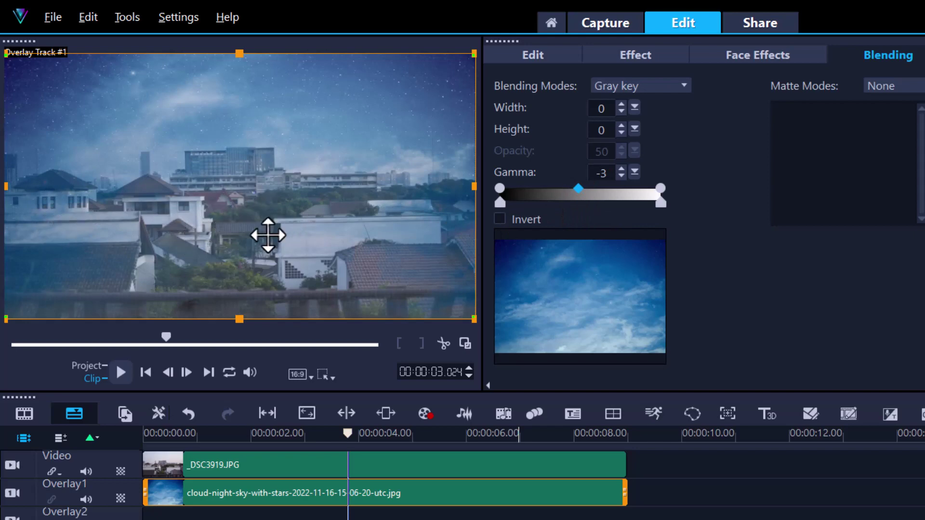
# Step: In Mask Creator, lasso-trace the skyline of the rooftop photo to mask the buildings
pyautogui.click(303, 462)
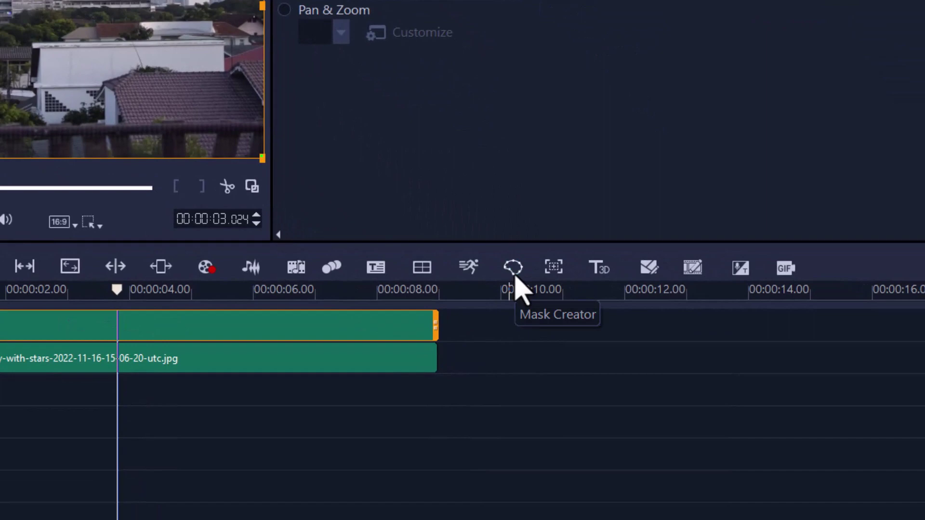
pyautogui.click(514, 274)
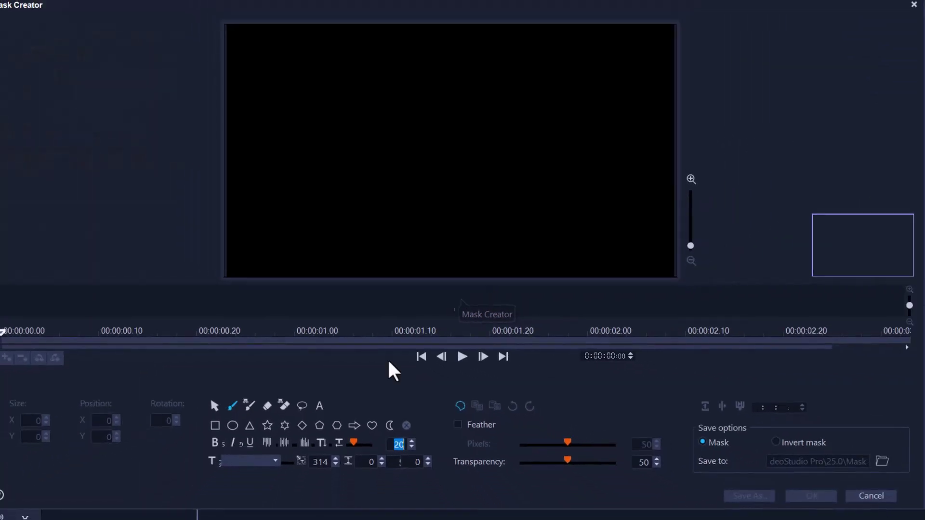
pyautogui.click(302, 405)
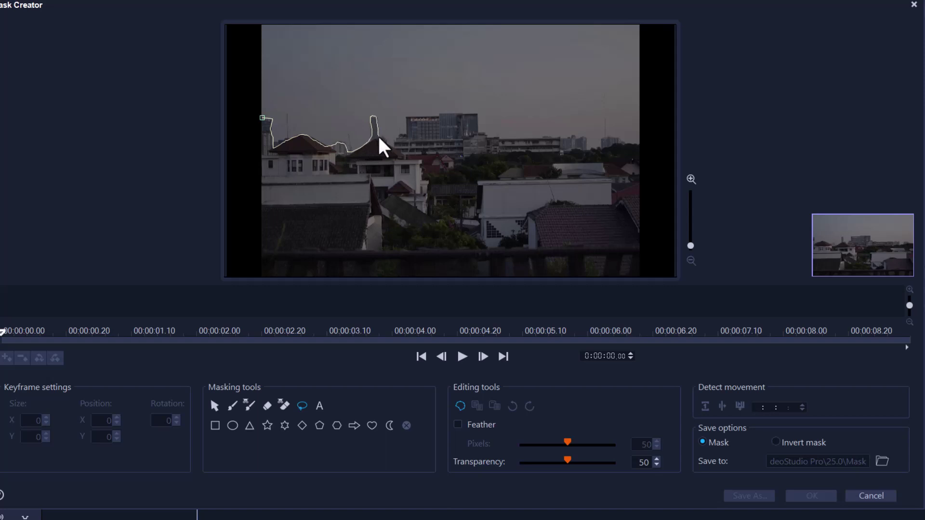
pyautogui.moveTo(393, 147)
pyautogui.mouseDown()
pyautogui.moveTo(416, 156)
pyautogui.moveTo(417, 139)
pyautogui.moveTo(478, 135)
pyautogui.moveTo(489, 155)
pyautogui.moveTo(636, 164)
pyautogui.moveTo(629, 293)
pyautogui.moveTo(426, 303)
pyautogui.moveTo(289, 295)
pyautogui.moveTo(277, 260)
pyautogui.moveTo(281, 139)
pyautogui.mouseUp()
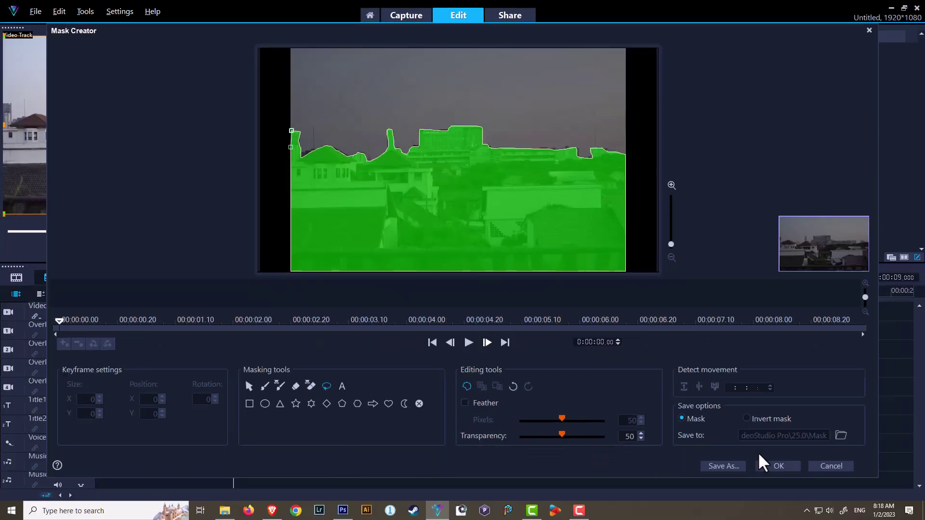
# Step: Apply the rooftop mask and set the masked overlay to Fit to Screen
pyautogui.click(796, 492)
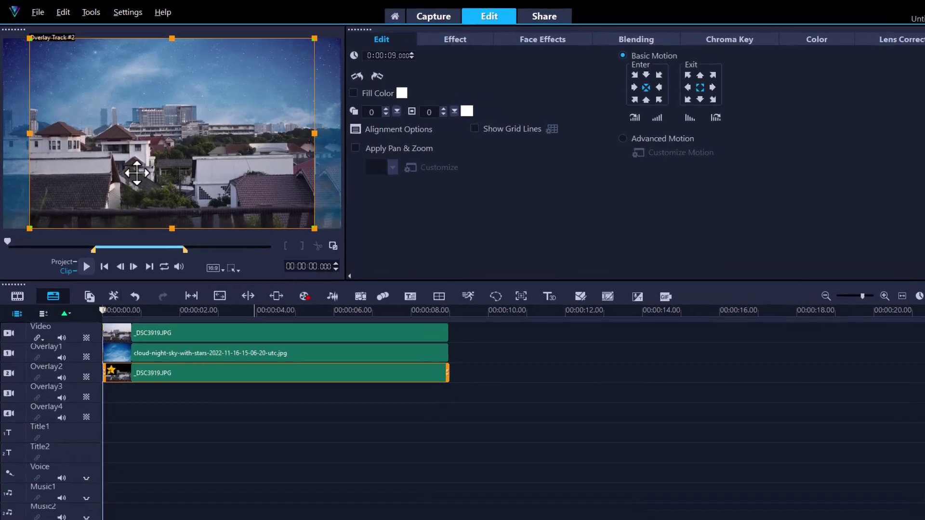
pyautogui.rightClick(129, 157)
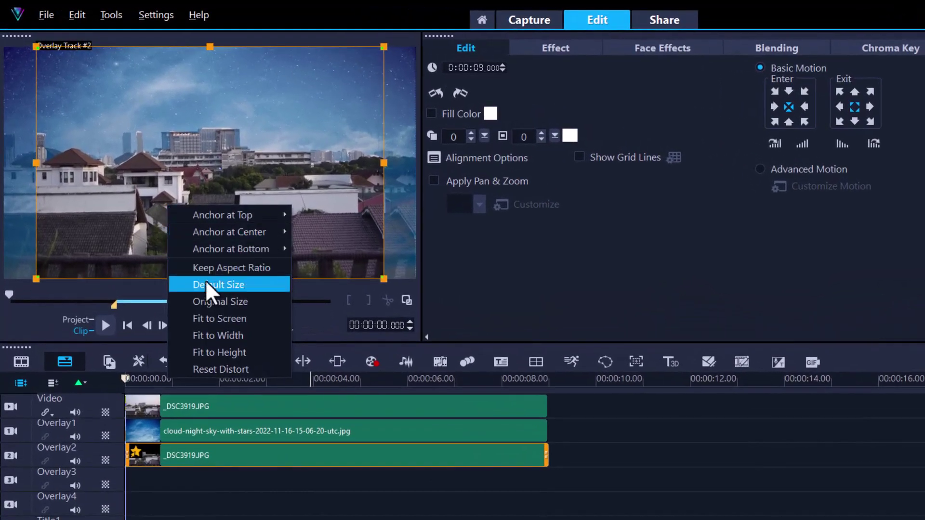
pyautogui.click(216, 316)
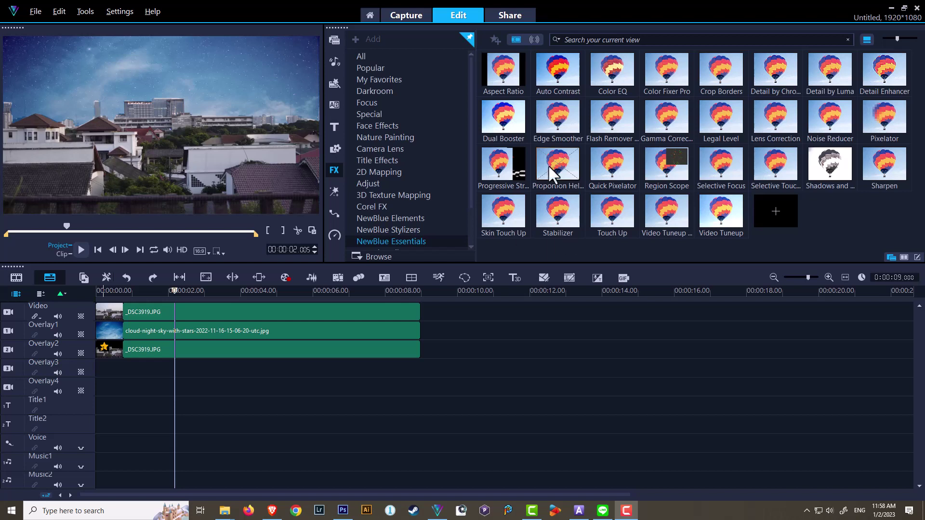
# Step: Add NewBlue Essentials Dual Booster and a second NewBlue filter to the rooftop overlay
pyautogui.moveTo(491, 126); pyautogui.dragTo(247, 354)
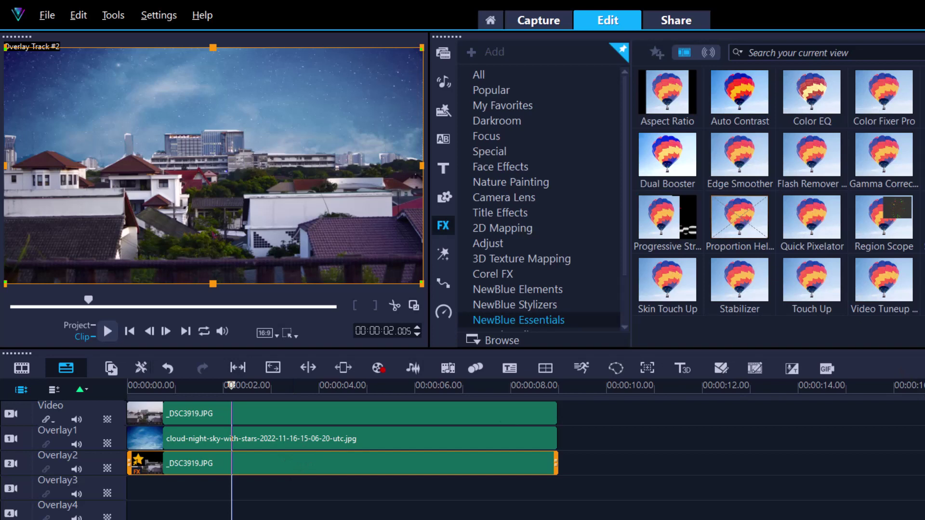
pyautogui.moveTo(739, 154); pyautogui.dragTo(472, 467)
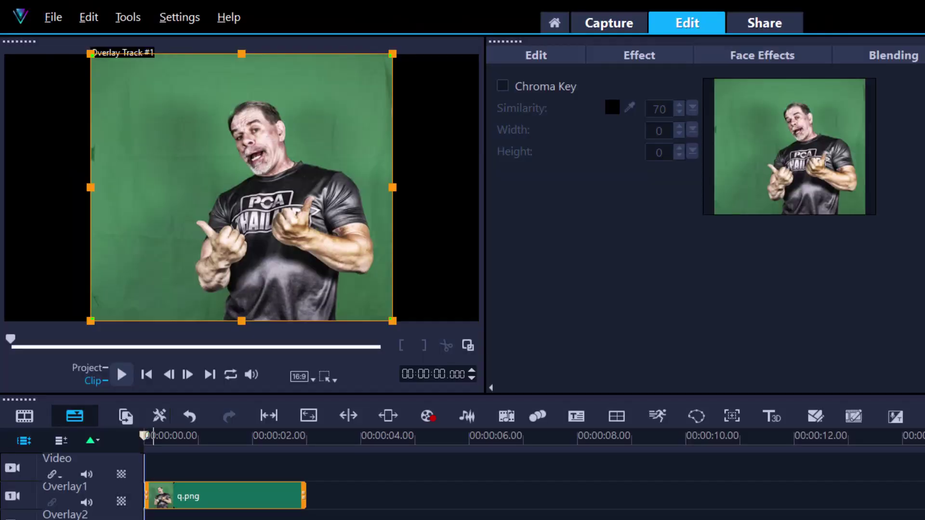
# Step: Enable Chroma Key on q.png, sample the green backdrop, and set Similarity 94 and Width 6
pyautogui.click(511, 90)
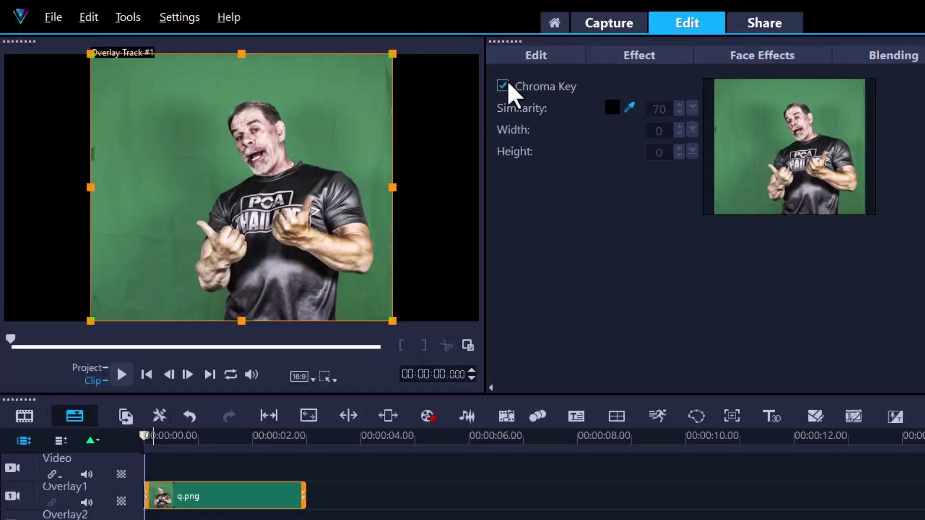
pyautogui.click(631, 107)
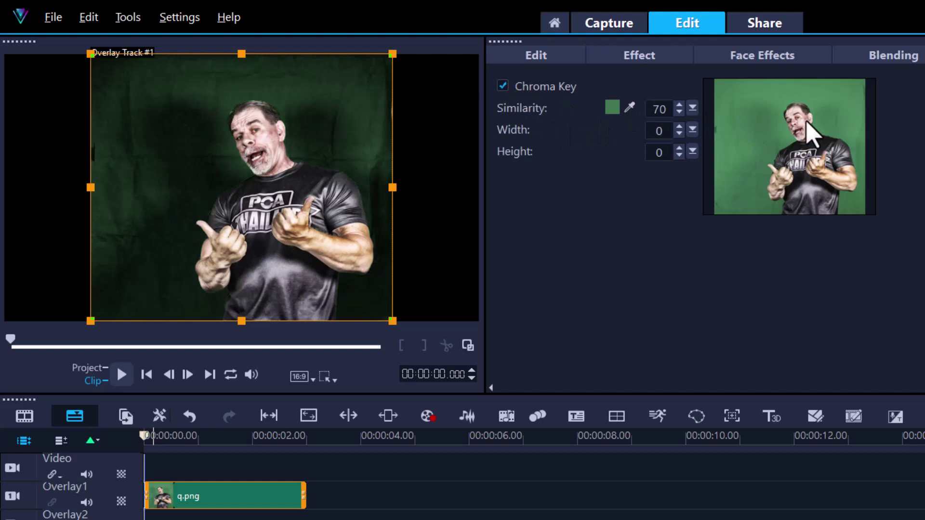
pyautogui.click(630, 108)
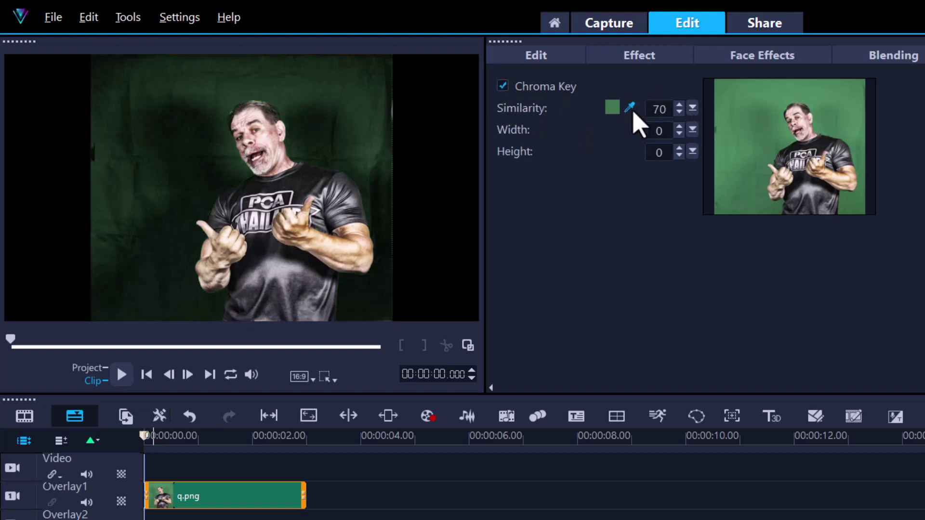
pyautogui.click(814, 124)
pyautogui.click(692, 109)
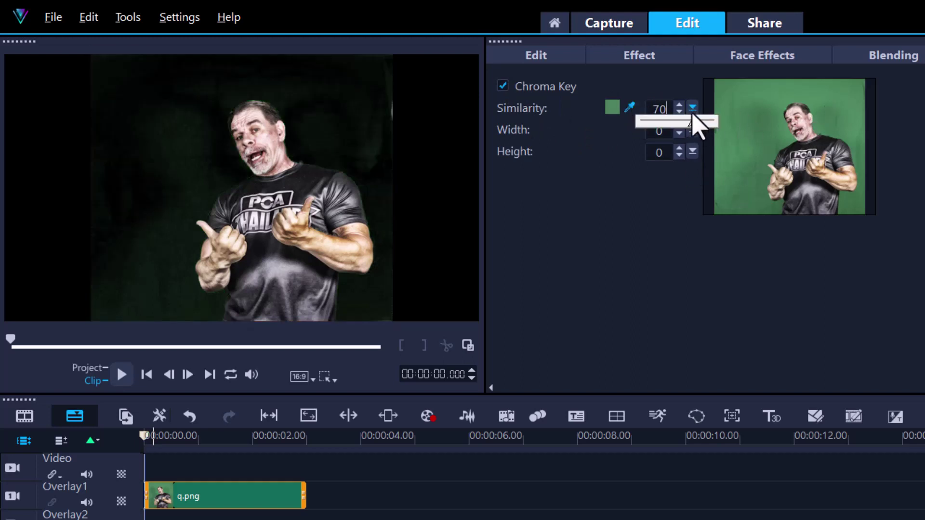
pyautogui.moveTo(693, 123); pyautogui.dragTo(703, 145)
pyautogui.click(693, 130)
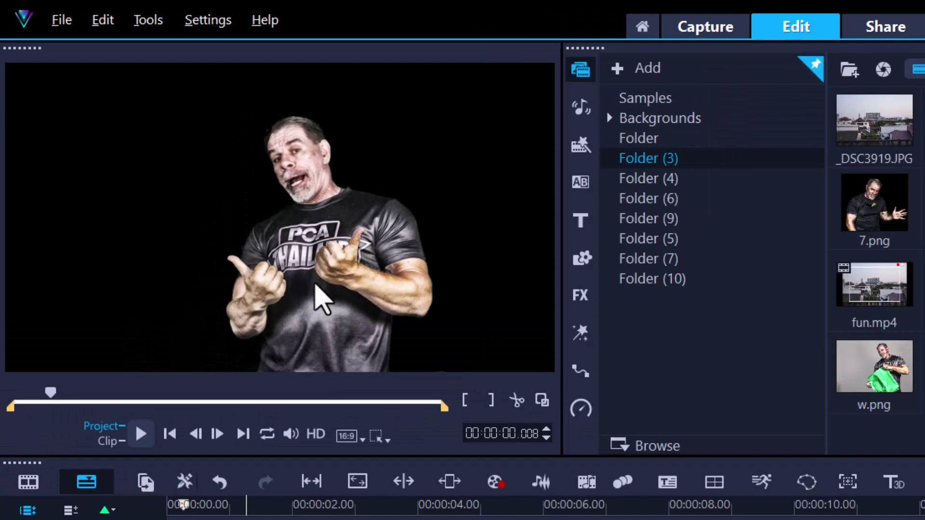
# Step: Put vs230101-001.BMP on the video track for about 8 s and 1.png on Overlay1 near 4.5 s
pyautogui.click(295, 517)
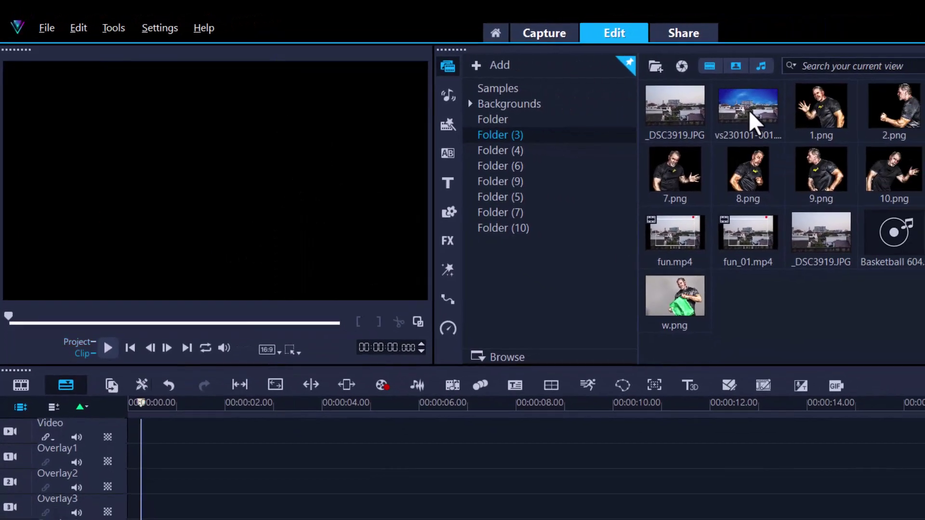
pyautogui.moveTo(748, 106); pyautogui.dragTo(412, 446)
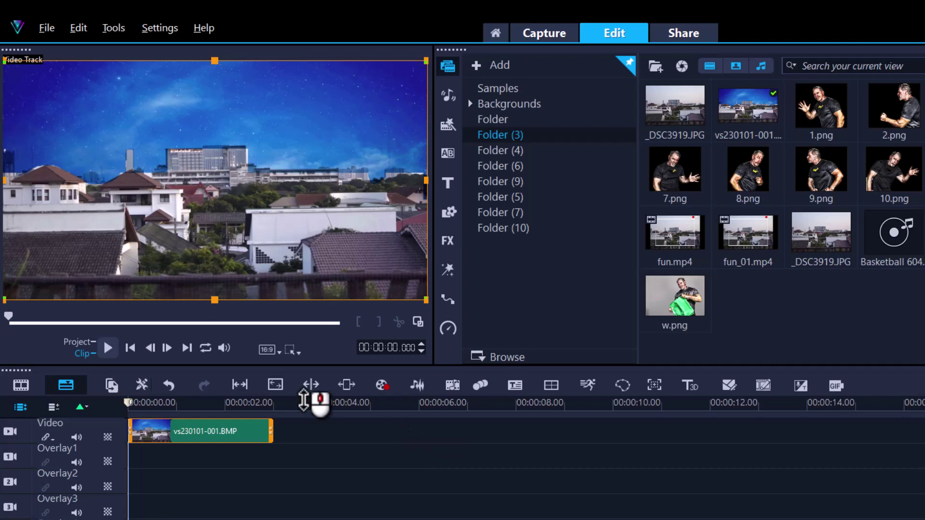
pyautogui.moveTo(271, 432); pyautogui.dragTo(563, 445)
pyautogui.click(799, 344)
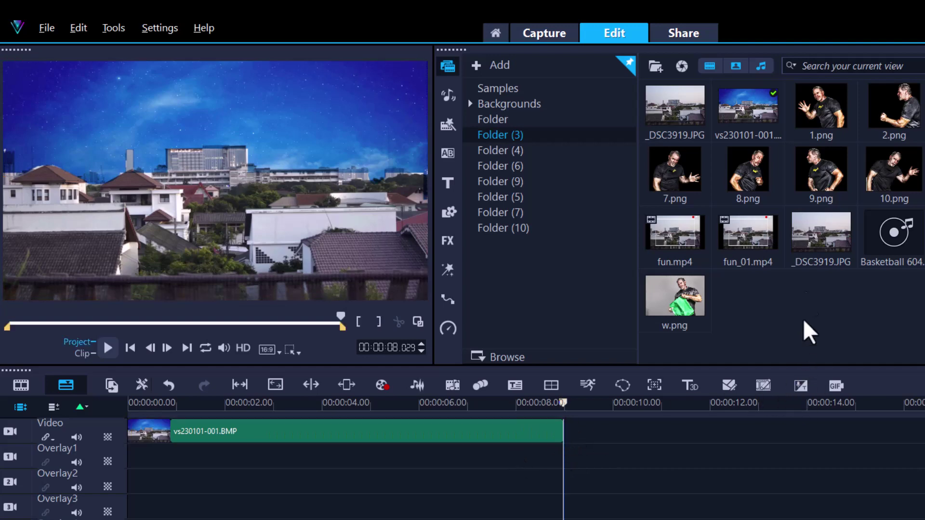
pyautogui.moveTo(820, 121); pyautogui.dragTo(385, 468)
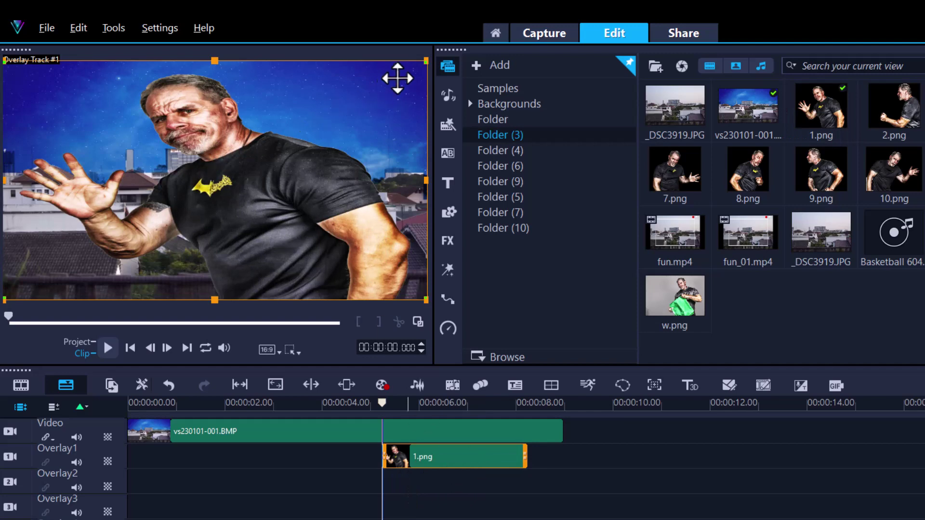
# Step: Scale down 1.png with Keep Aspect Ratio and move him right of centre
pyautogui.moveTo(427, 58); pyautogui.dragTo(318, 122)
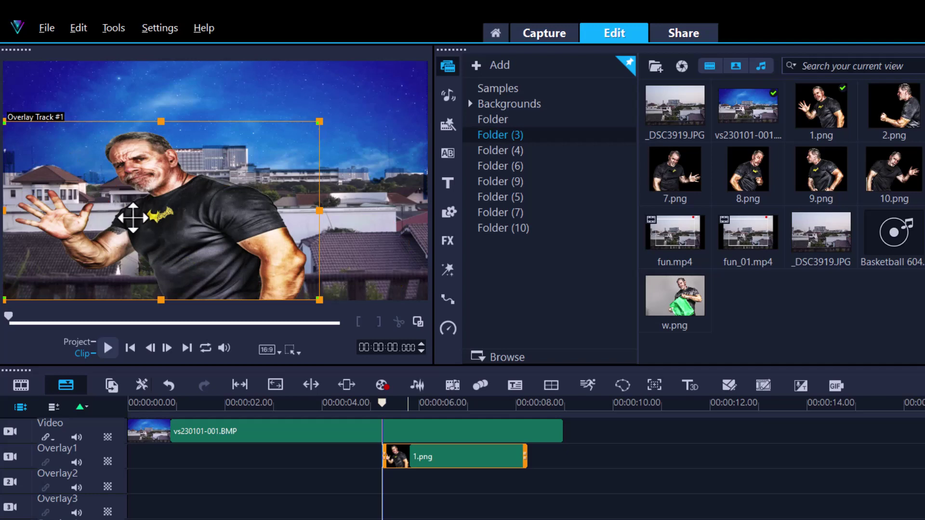
pyautogui.rightClick(132, 218)
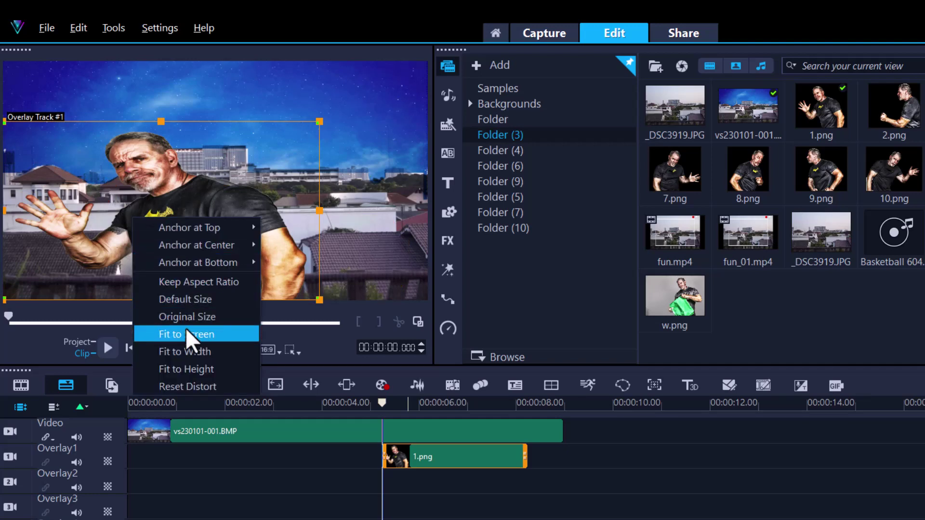
pyautogui.click(203, 284)
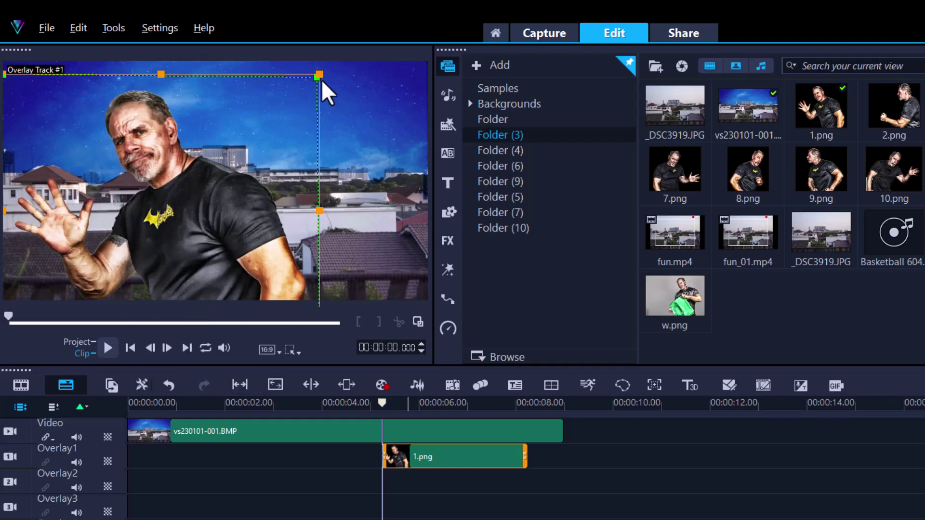
pyautogui.moveTo(320, 75); pyautogui.dragTo(263, 124)
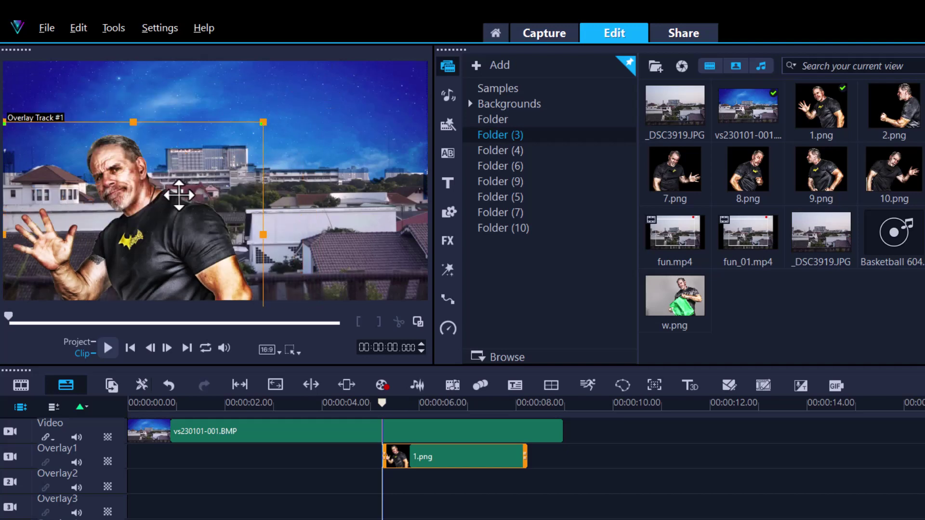
pyautogui.moveTo(165, 200); pyautogui.dragTo(313, 202)
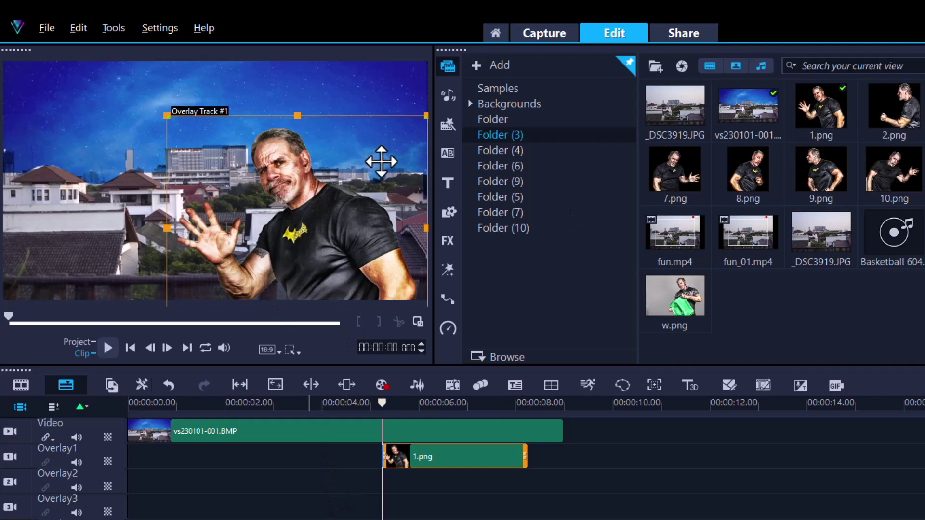
# Step: Copy the 1.png clip's attributes, then select the vs230101-001.BMP background clip
pyautogui.rightClick(447, 451)
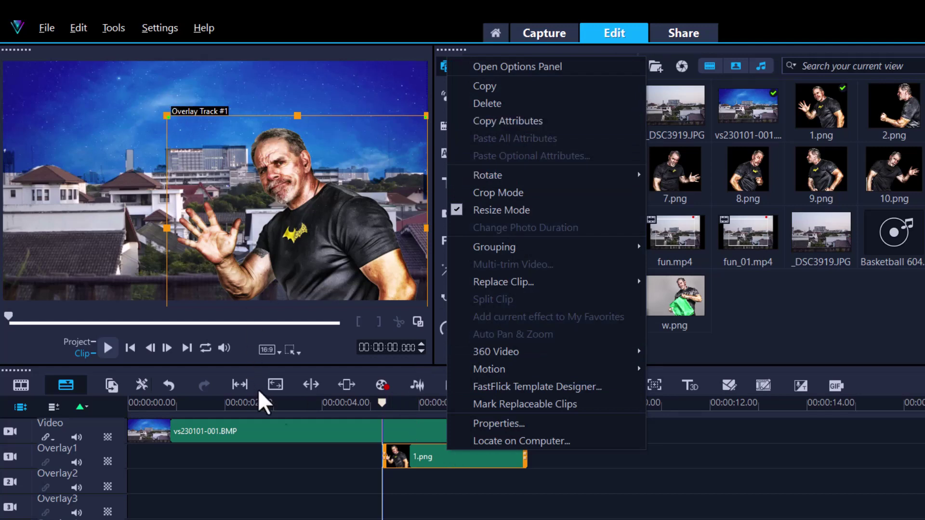
pyautogui.click(268, 427)
pyautogui.click(270, 427)
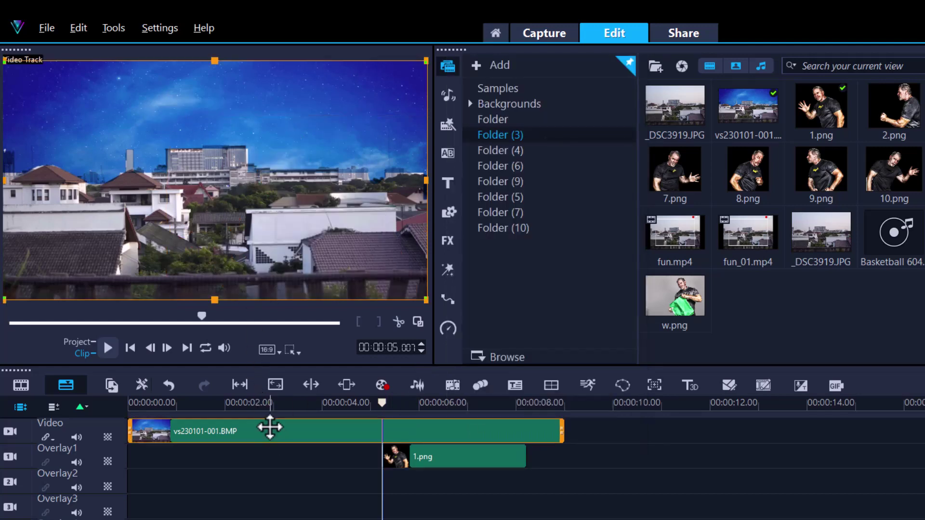
# Step: Turn on Show Grid Lines and drag the 1.png character left of centre in the preview
pyautogui.doubleClick(270, 427)
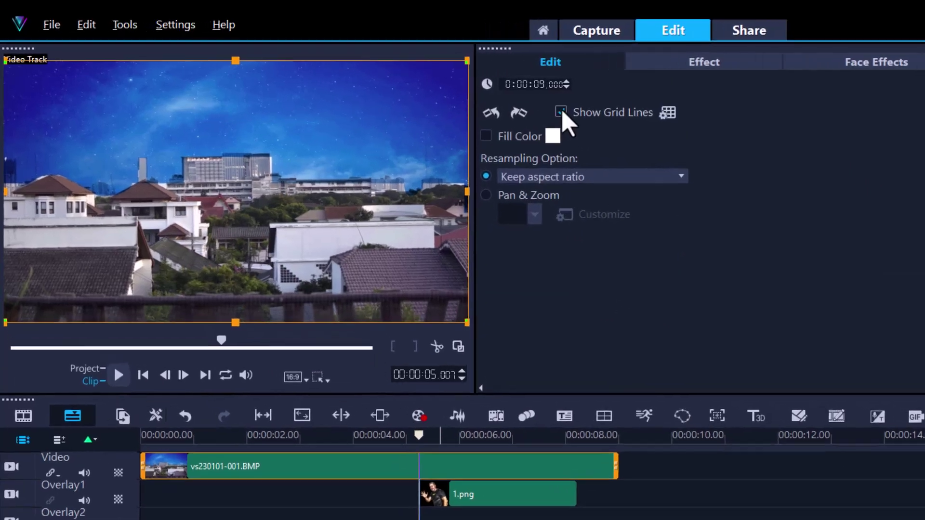
pyautogui.click(512, 107)
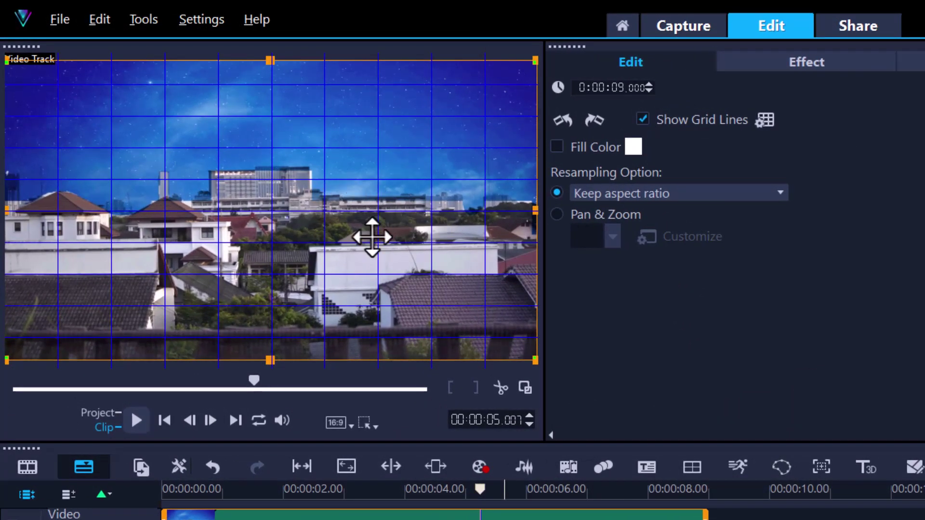
pyautogui.click(436, 517)
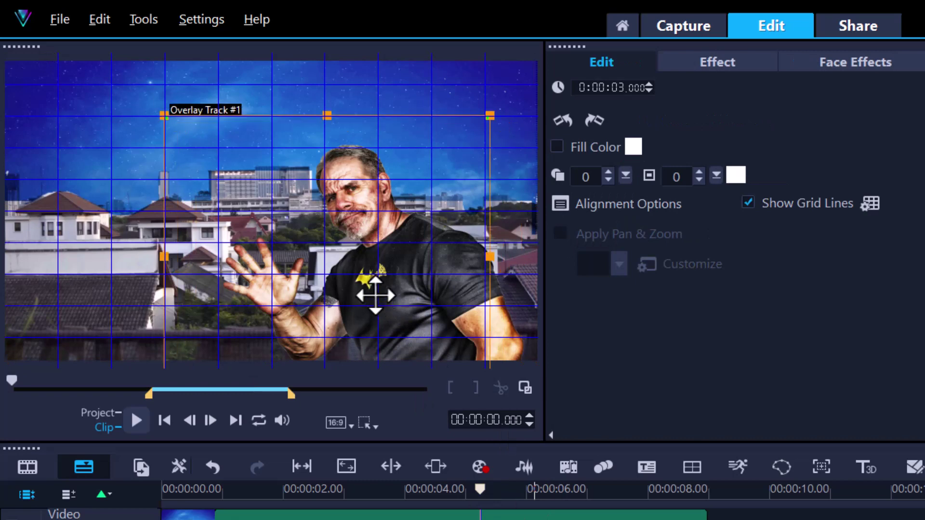
pyautogui.moveTo(375, 295); pyautogui.dragTo(319, 291)
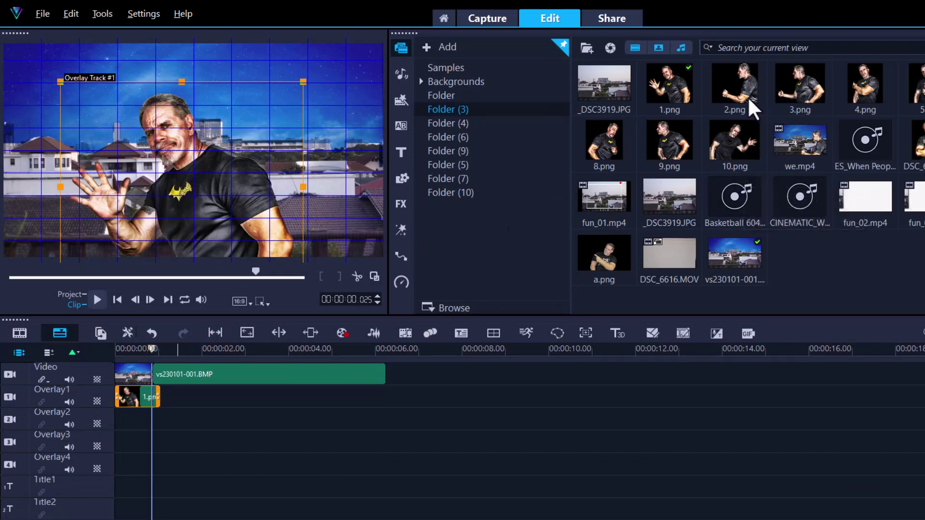
# Step: Drop 2.png at 0s on Overlay2, paste 1.png's attributes onto it, then shrink it and shift it right
pyautogui.moveTo(749, 79); pyautogui.dragTo(231, 399)
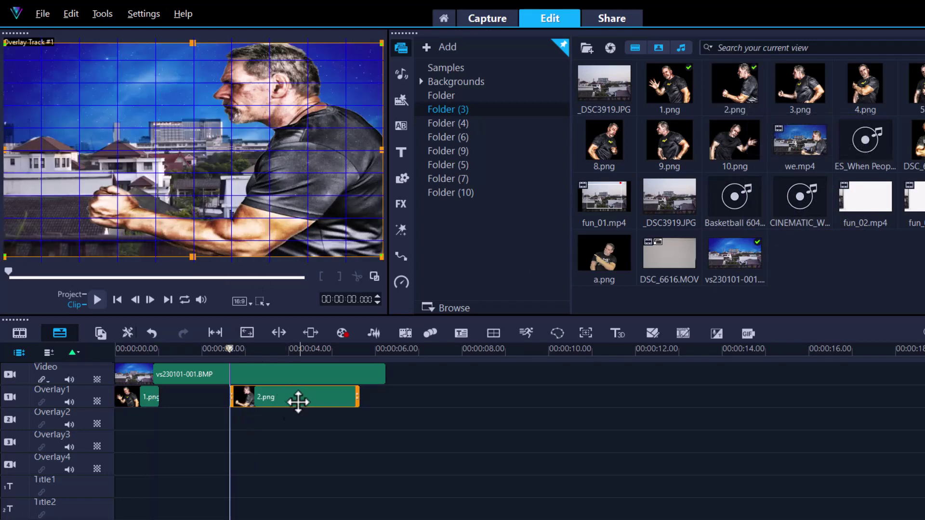
pyautogui.moveTo(299, 401); pyautogui.dragTo(186, 424)
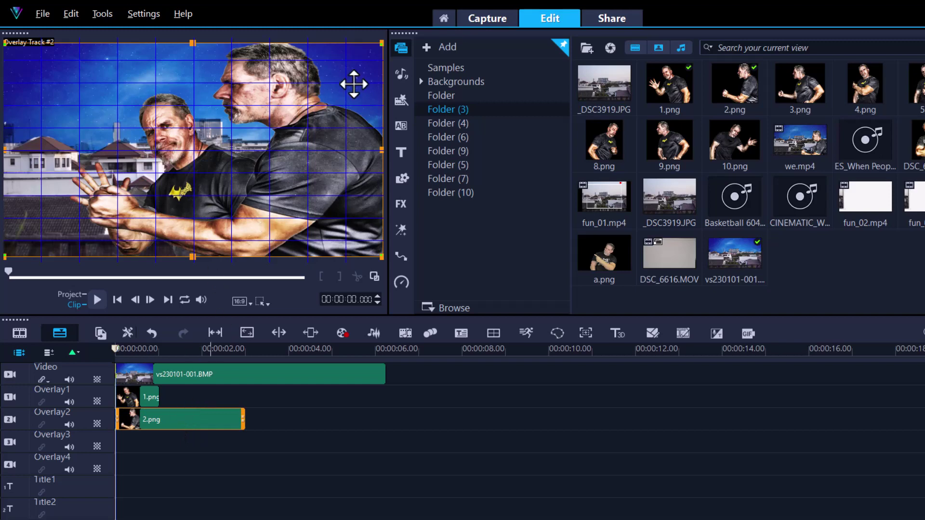
pyautogui.rightClick(147, 395)
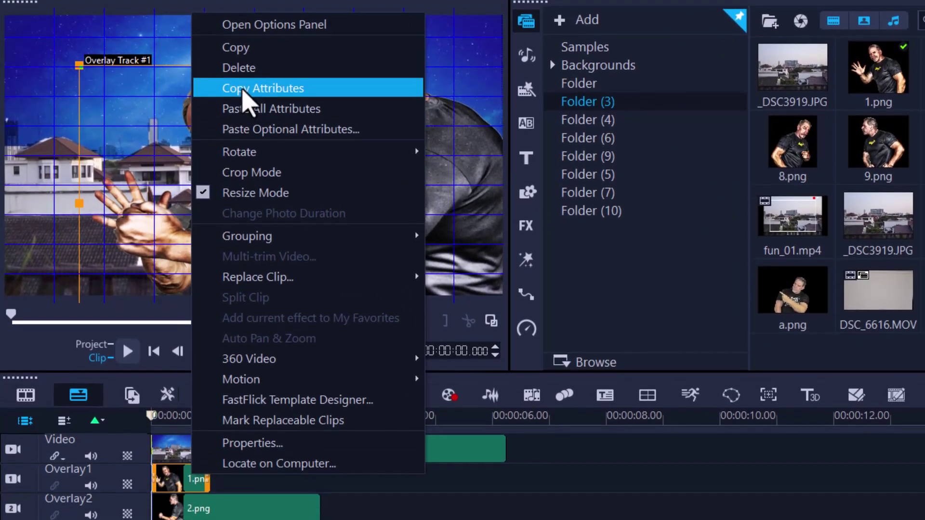
pyautogui.click(263, 130)
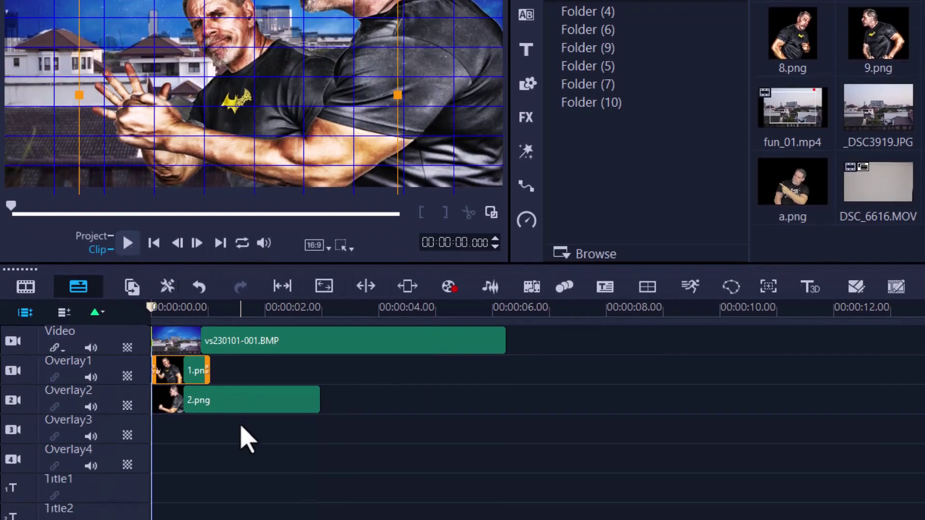
pyautogui.click(242, 397)
pyautogui.rightClick(242, 398)
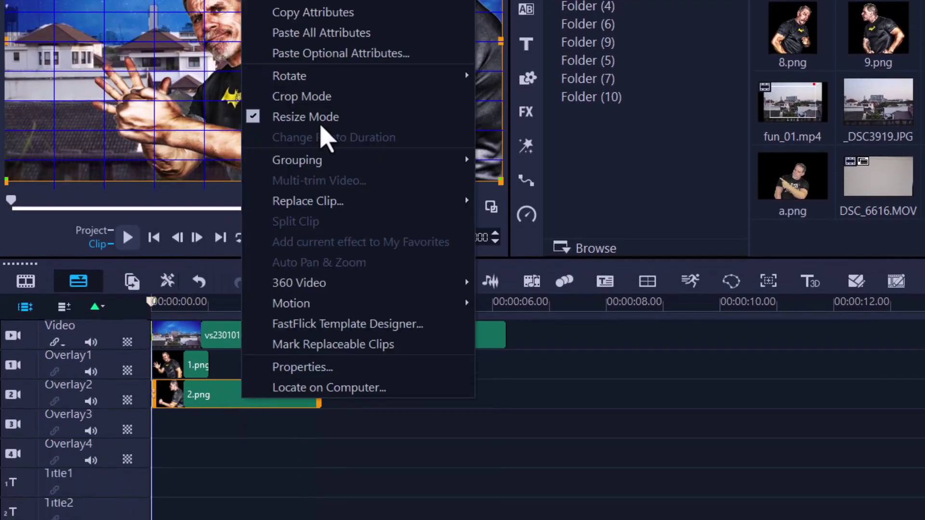
pyautogui.click(330, 45)
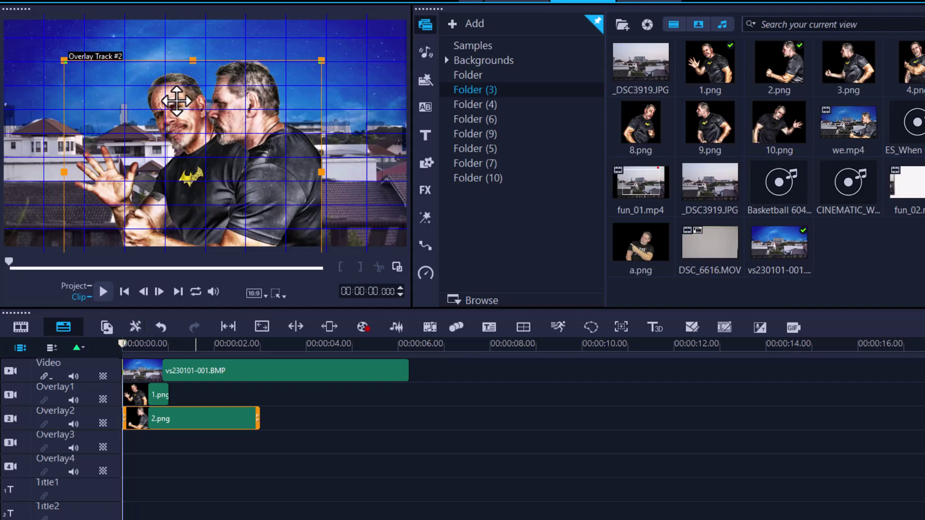
pyautogui.moveTo(324, 63); pyautogui.dragTo(306, 73)
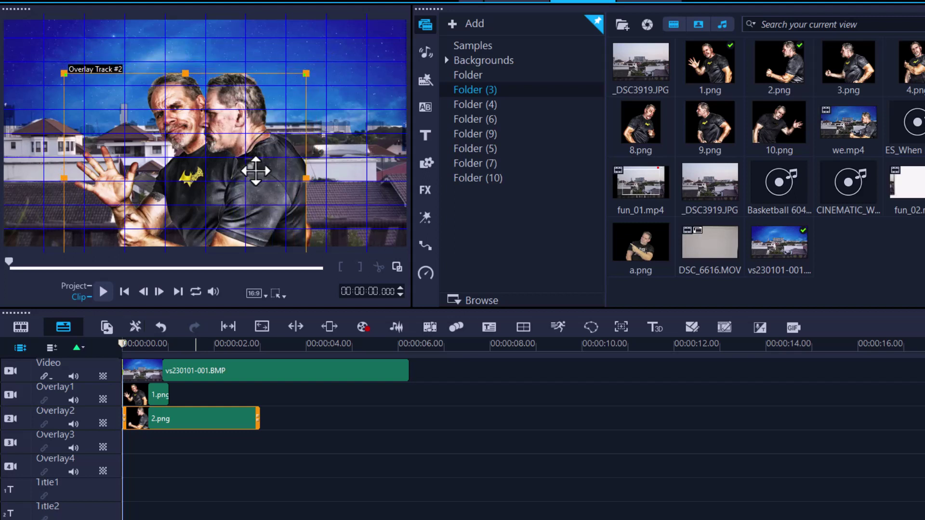
pyautogui.moveTo(256, 171); pyautogui.dragTo(351, 172)
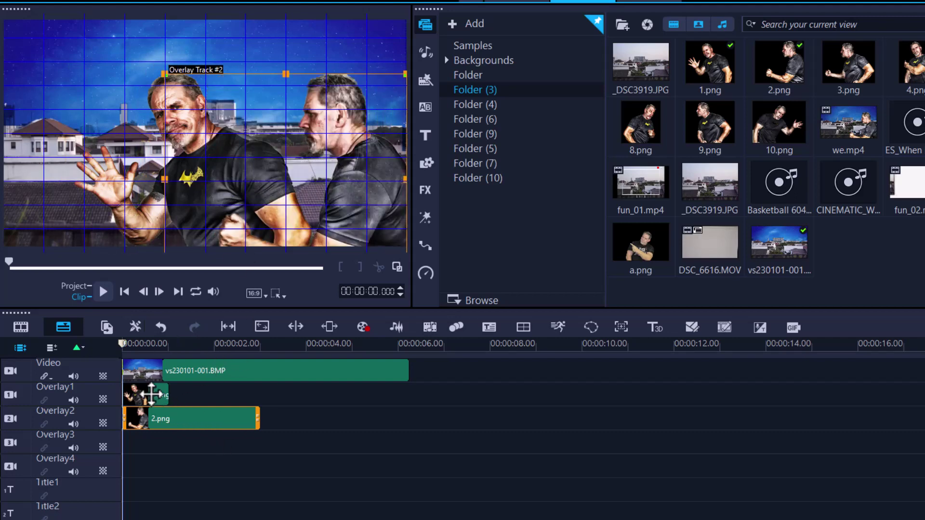
# Step: Place 2.png at Overlay1's start trimmed to 1.00s, with 1.png following at 1.00s
pyautogui.moveTo(151, 394); pyautogui.dragTo(322, 400)
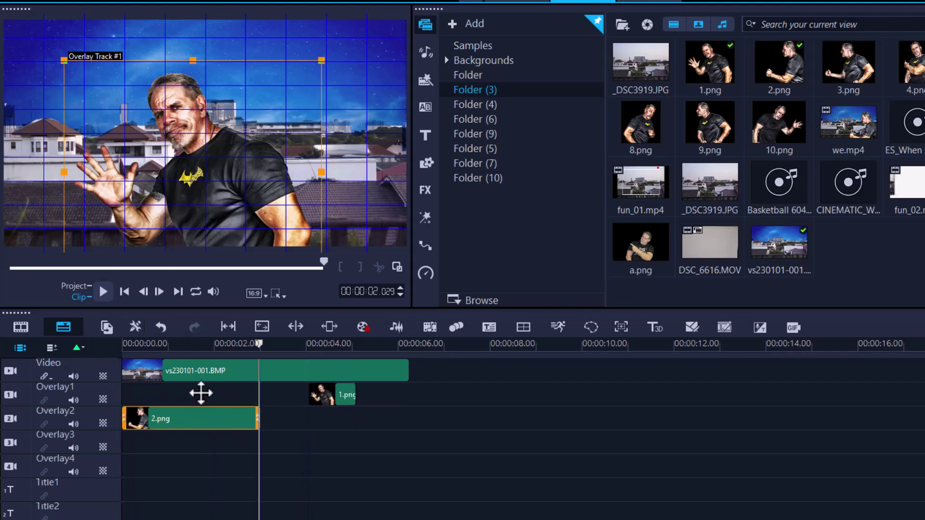
pyautogui.moveTo(201, 417); pyautogui.dragTo(168, 402)
pyautogui.click(190, 399)
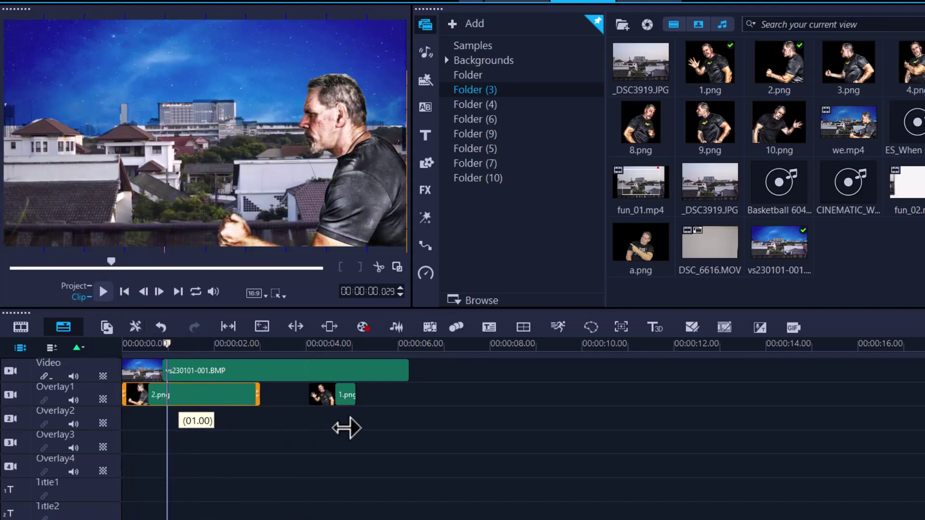
pyautogui.moveTo(346, 427); pyautogui.dragTo(214, 415)
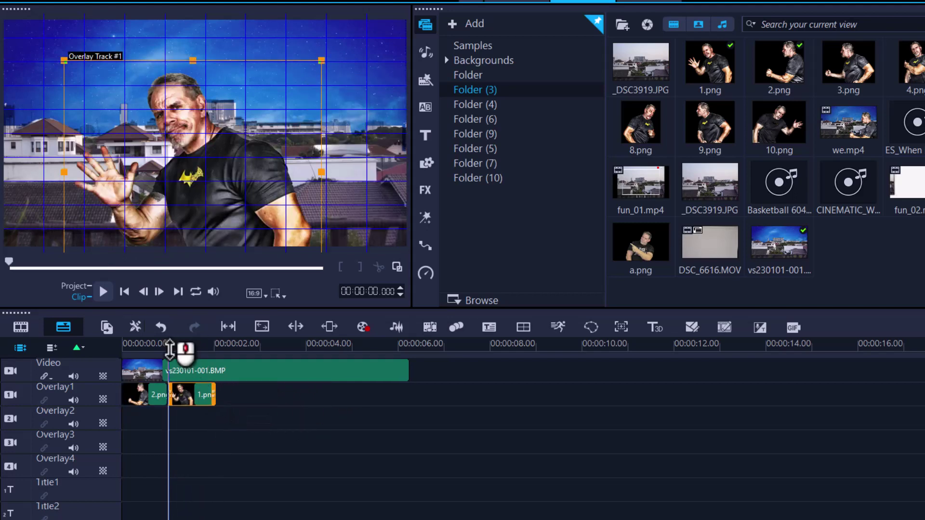
pyautogui.moveTo(159, 345); pyautogui.dragTo(138, 351)
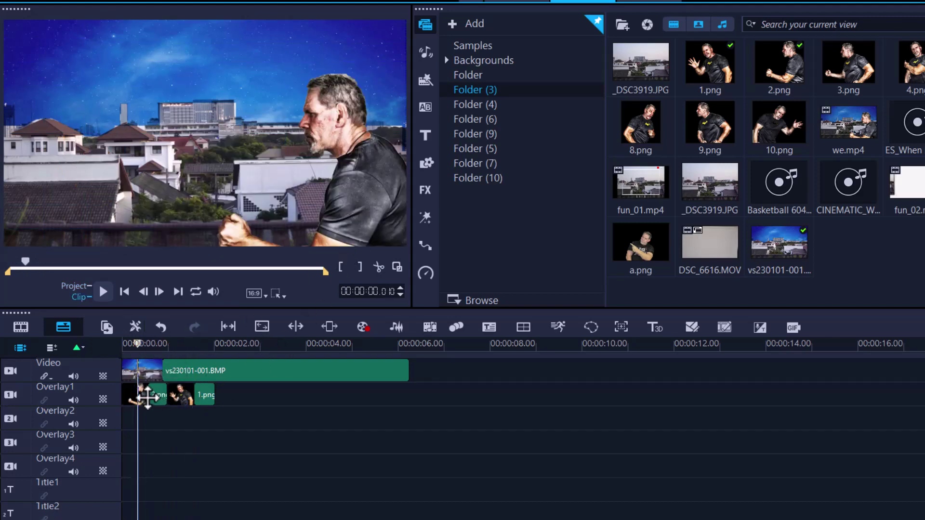
# Step: Open Customize Motion for 2.png and drag its starting position right to X 134, Y -36
pyautogui.click(147, 397)
pyautogui.rightClick(147, 397)
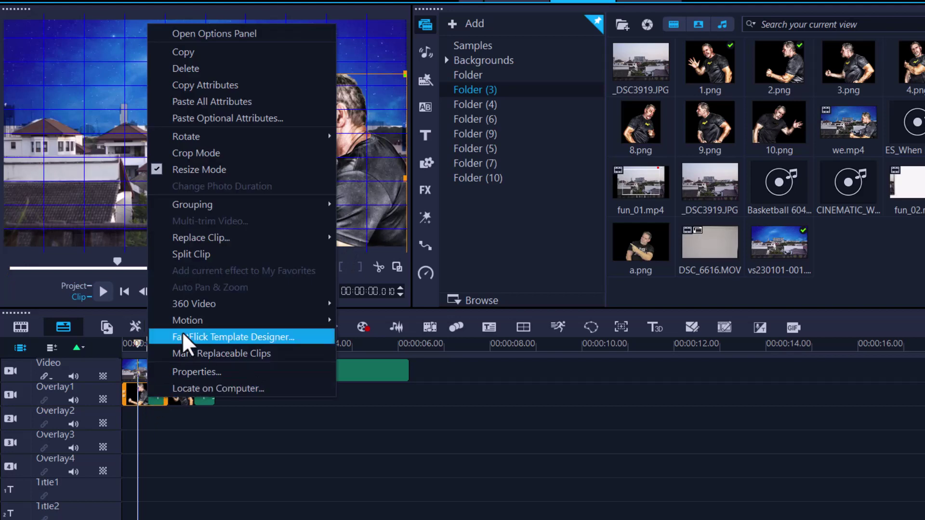
pyautogui.moveTo(191, 324)
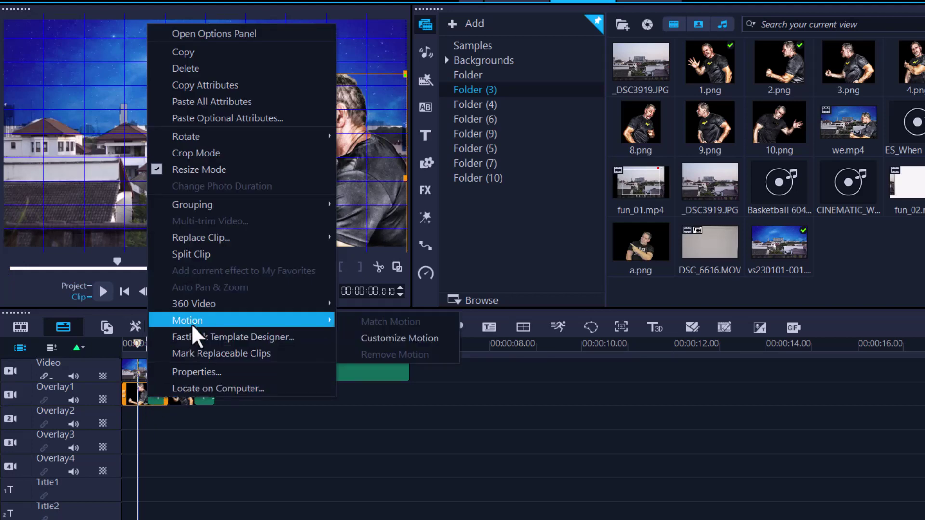
pyautogui.click(374, 339)
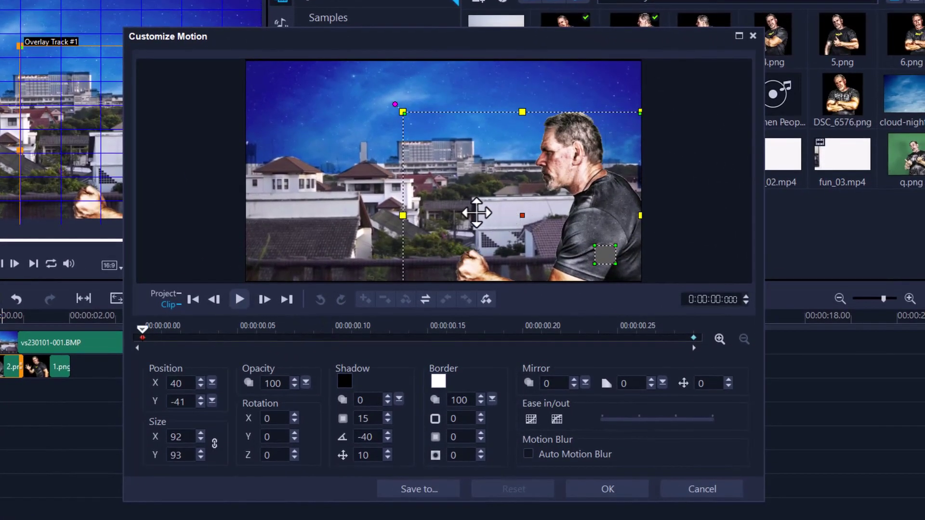
pyautogui.moveTo(479, 210); pyautogui.dragTo(624, 210)
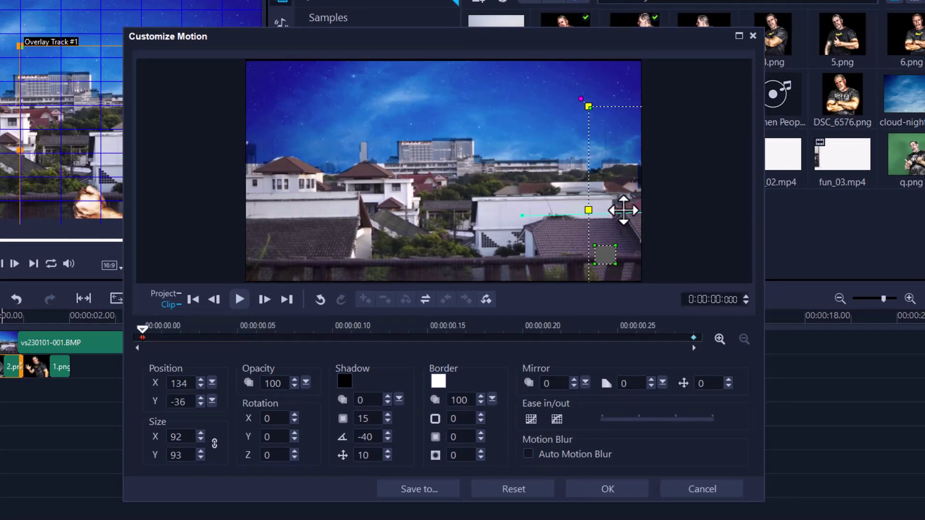
pyautogui.click(605, 489)
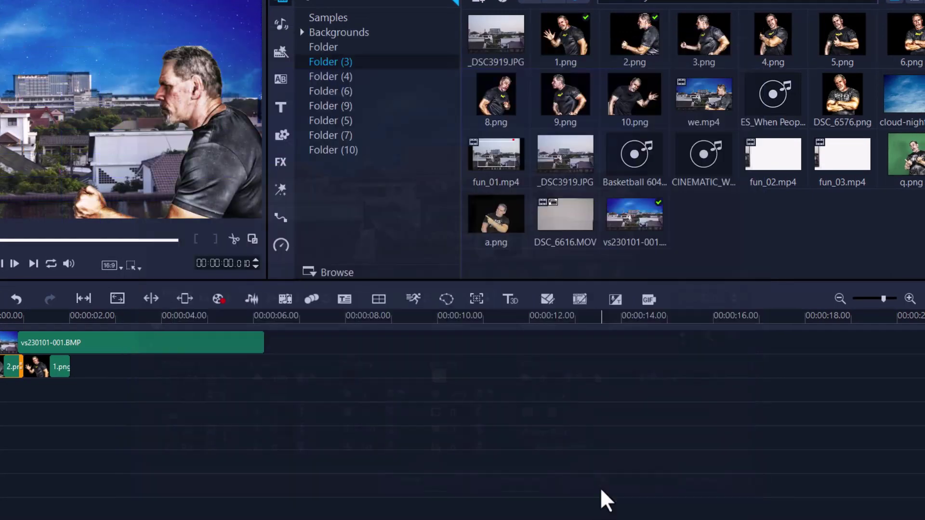
pyautogui.click(12, 318)
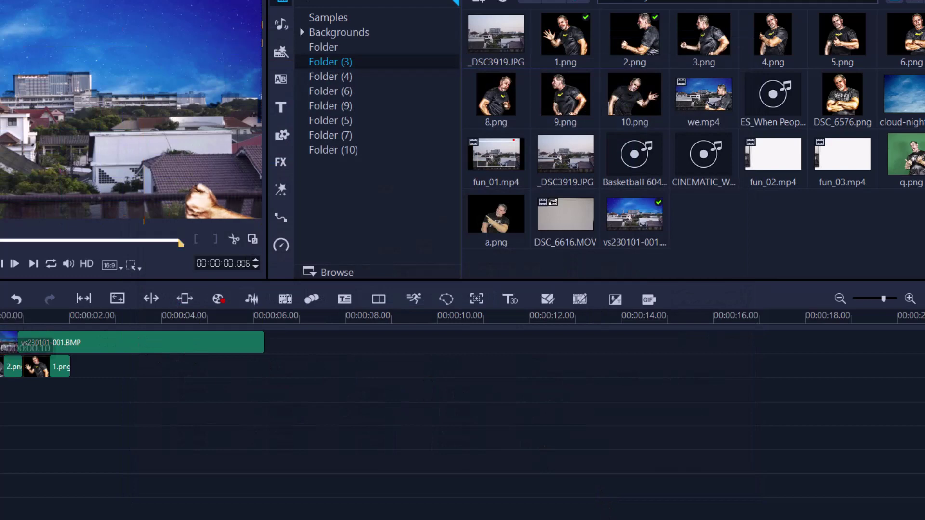
pyautogui.press('space')
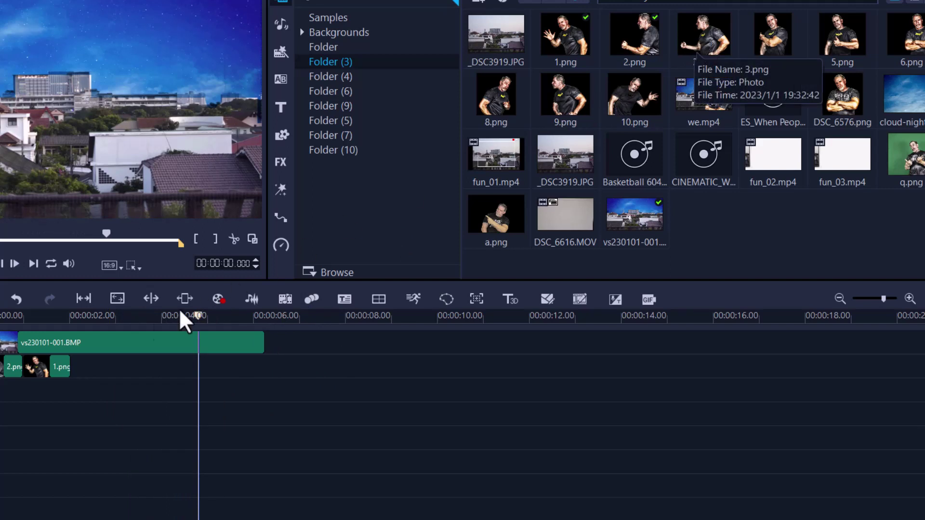
# Step: Add 3.png with the pasted attributes, shift it right, and set it after 1.png on Overlay1
pyautogui.moveTo(181, 313); pyautogui.dragTo(183, 365)
pyautogui.rightClick(183, 365)
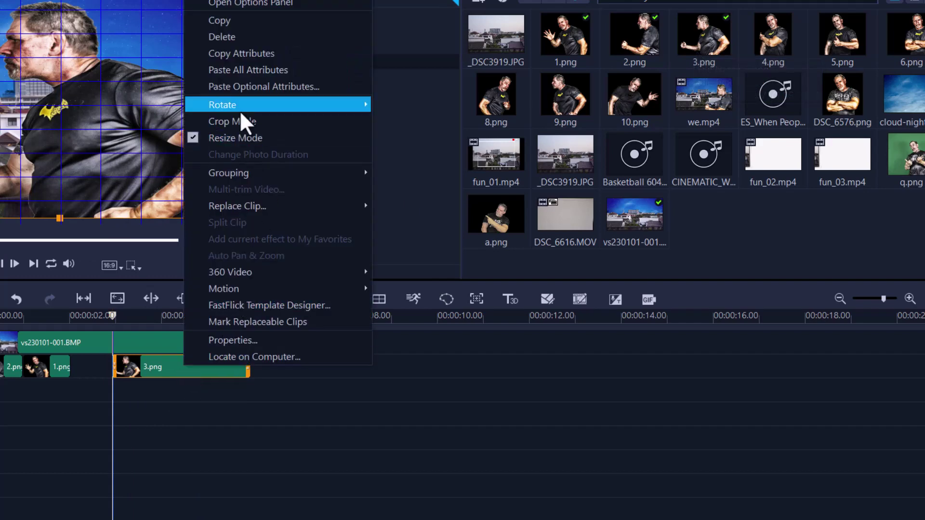
pyautogui.click(240, 71)
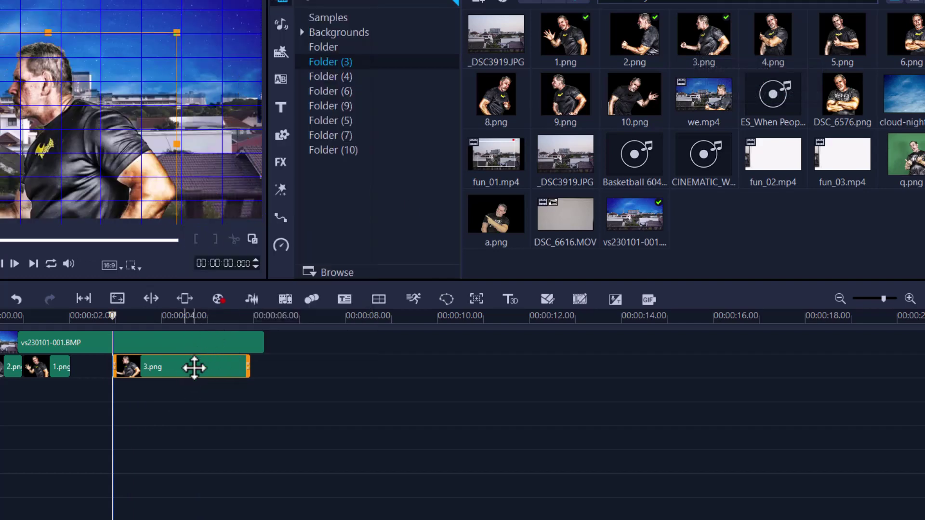
pyautogui.moveTo(194, 368); pyautogui.dragTo(82, 391)
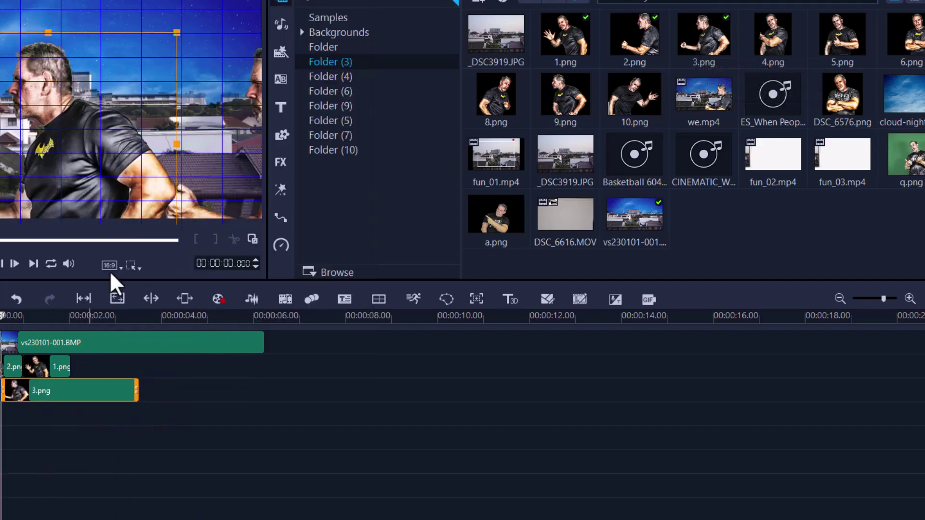
pyautogui.moveTo(93, 154); pyautogui.dragTo(150, 164)
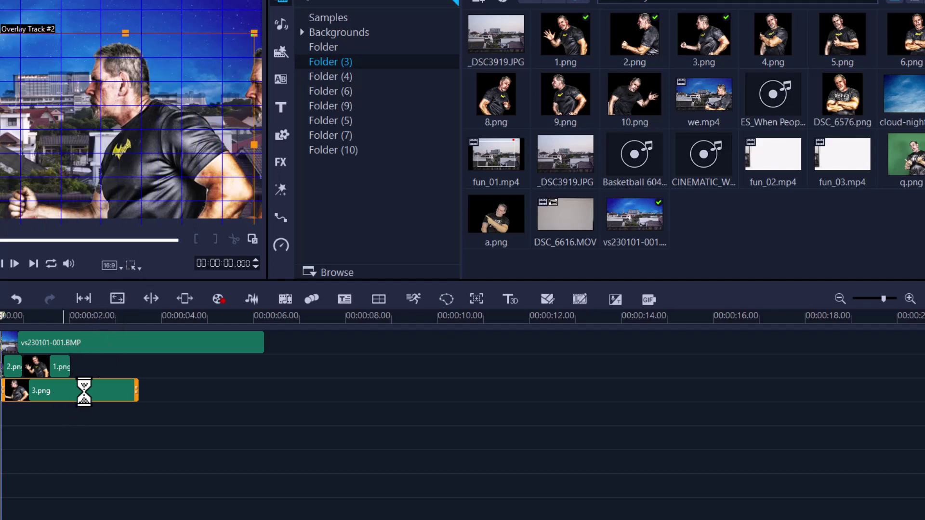
pyautogui.moveTo(85, 392); pyautogui.dragTo(119, 369)
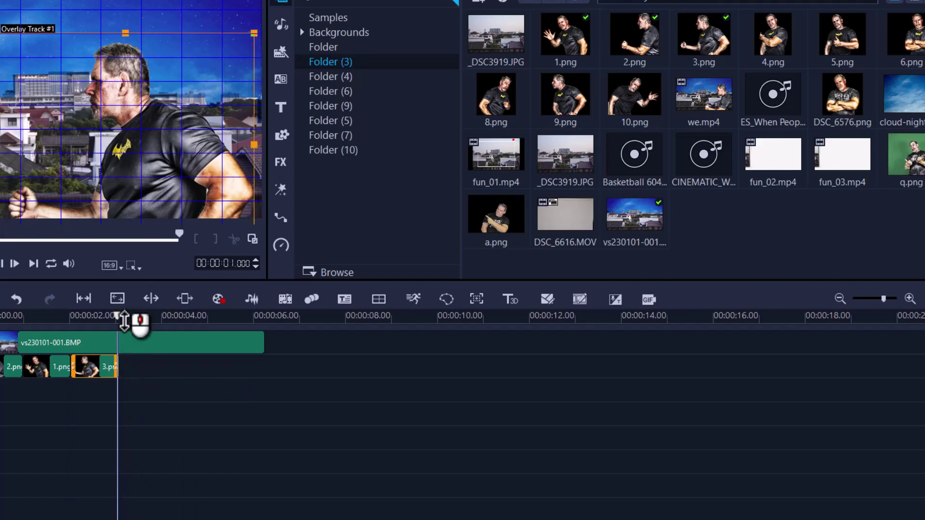